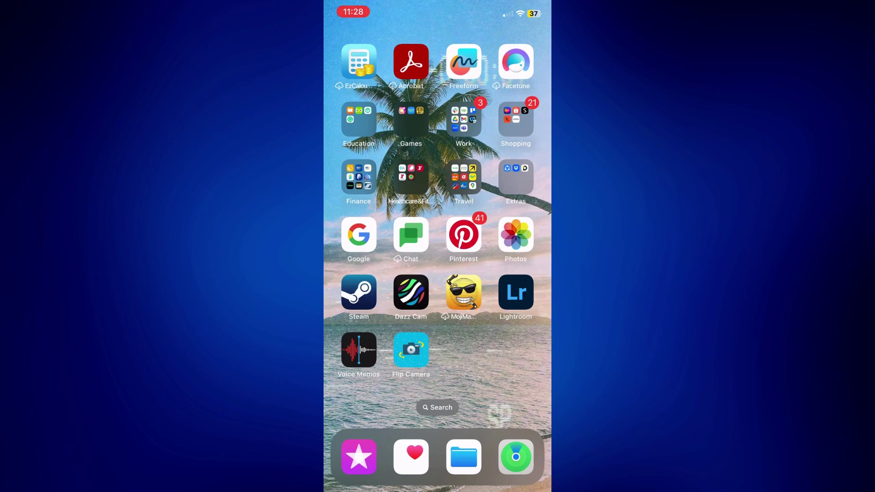
# Confirm the Barbie poster is the newest photo in All Photos, then return home
pyautogui.click(515, 234)
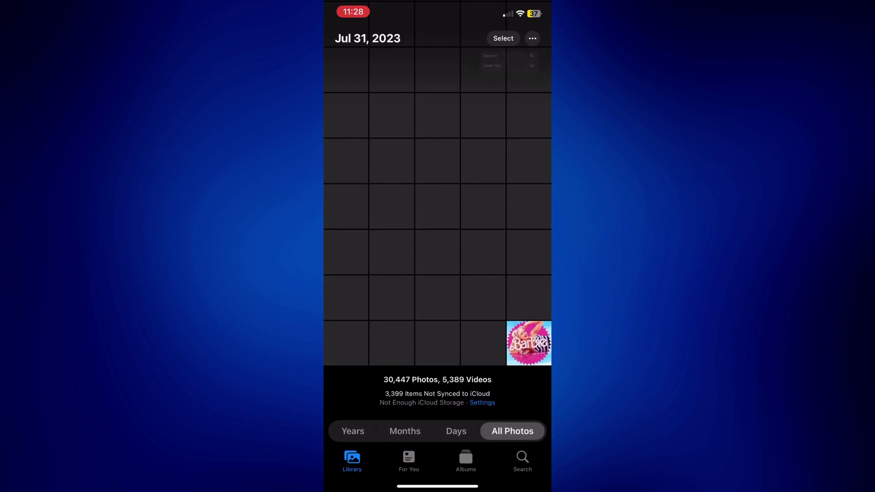
pyautogui.click(531, 38)
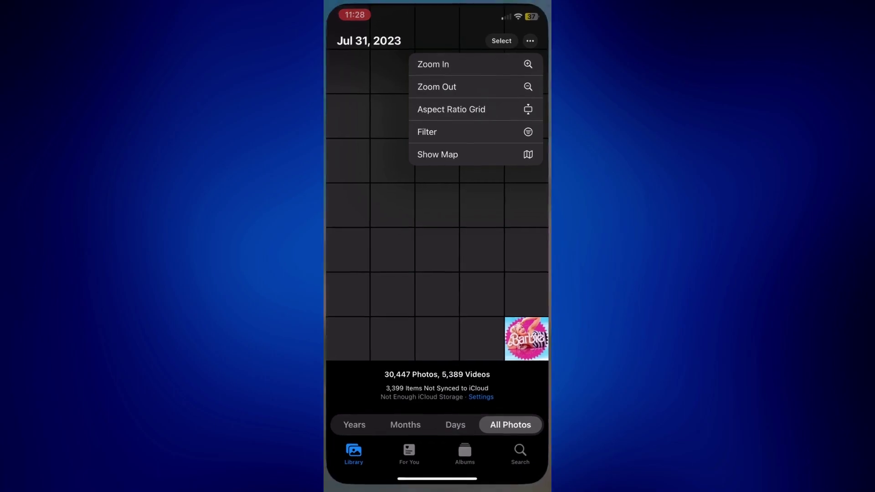
pyautogui.press('super')
# Run a Pinterest visual search with the saved Barbie poster photo to find similar pins
pyautogui.click(463, 235)
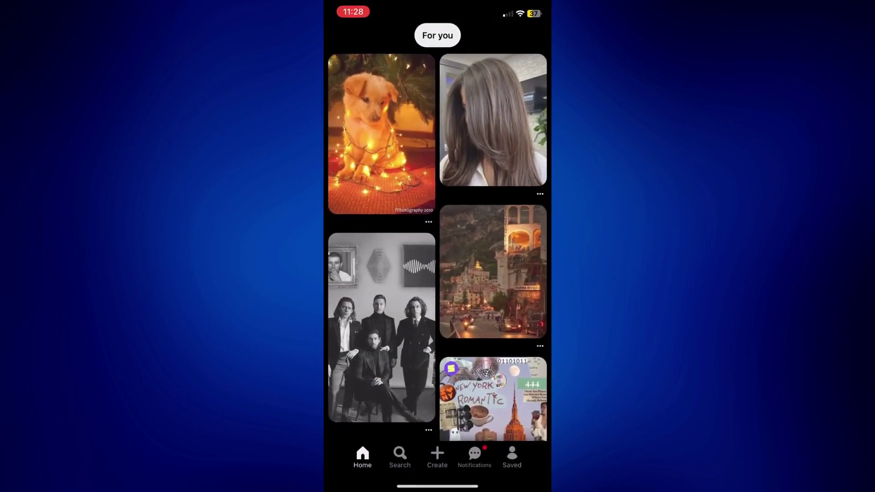
pyautogui.click(400, 456)
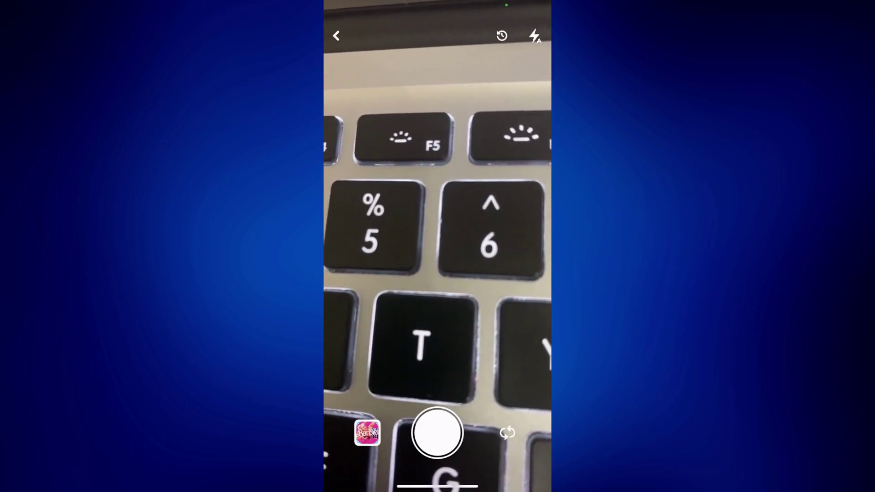
pyautogui.click(368, 431)
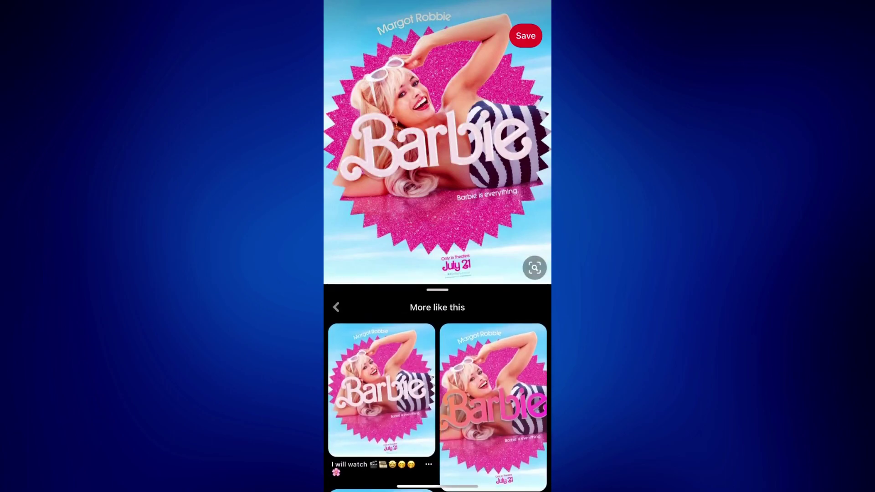
pyautogui.scroll(-5, 437, 383)
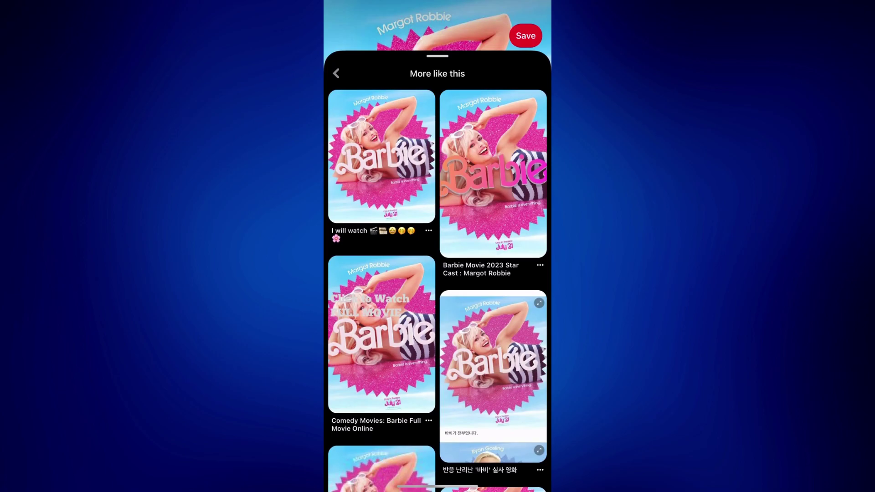
pyautogui.scroll(-5, 437, 307)
pyautogui.scroll(7, 437, 308)
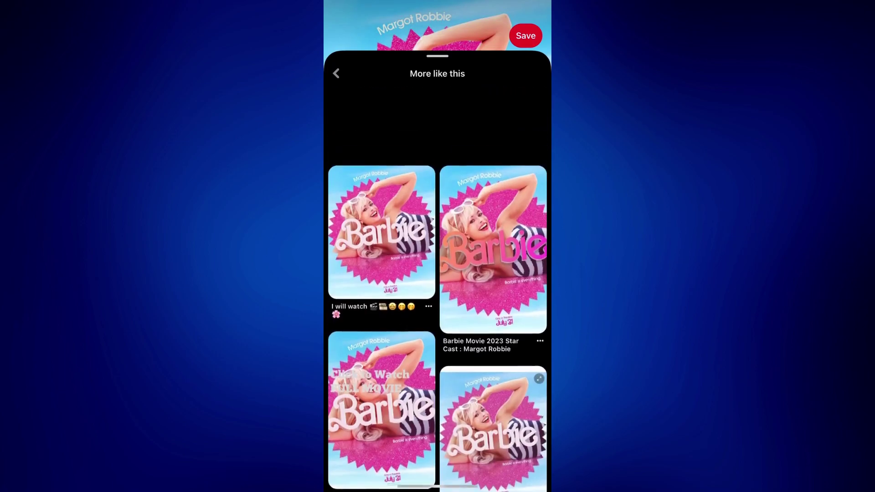
pyautogui.scroll(5, 437, 273)
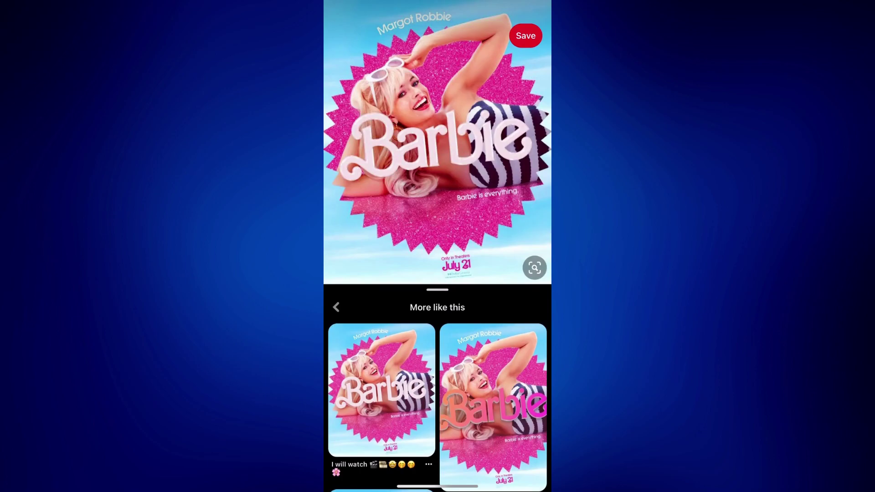
# Open google.com in a private Safari tab
pyautogui.moveTo(438, 487); pyautogui.dragTo(437, 274)
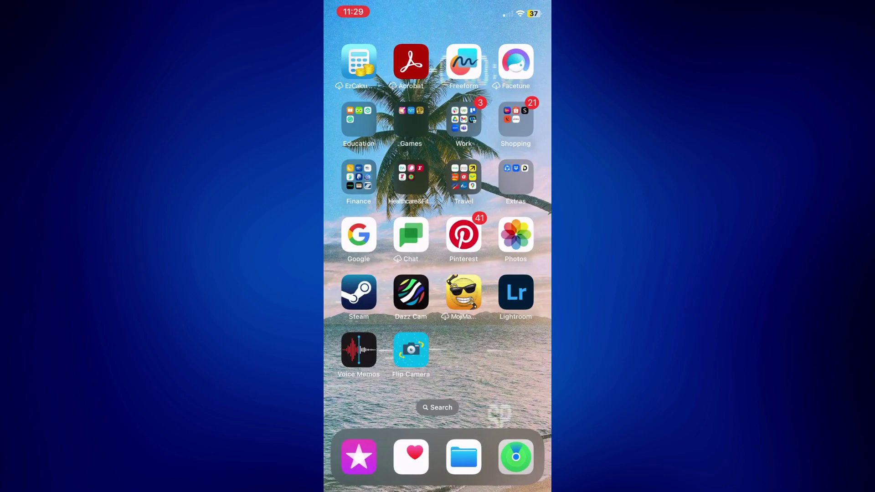
pyautogui.moveTo(355, 273); pyautogui.dragTo(520, 273)
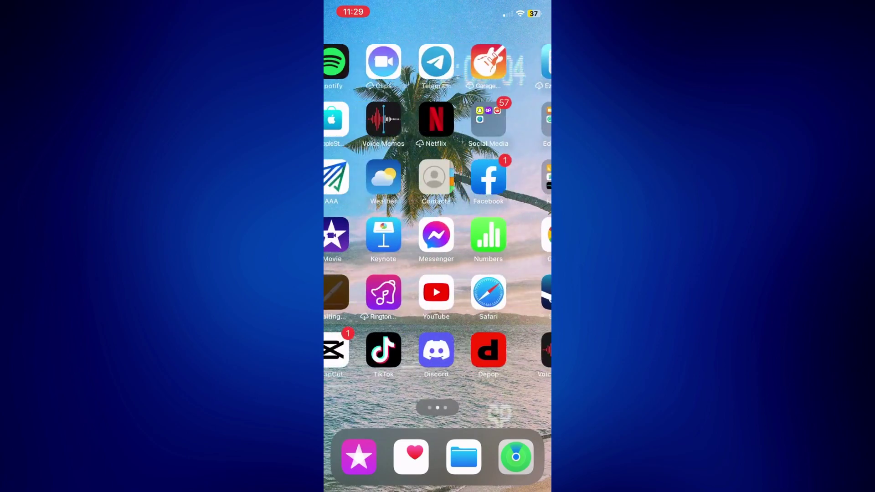
pyautogui.click(438, 294)
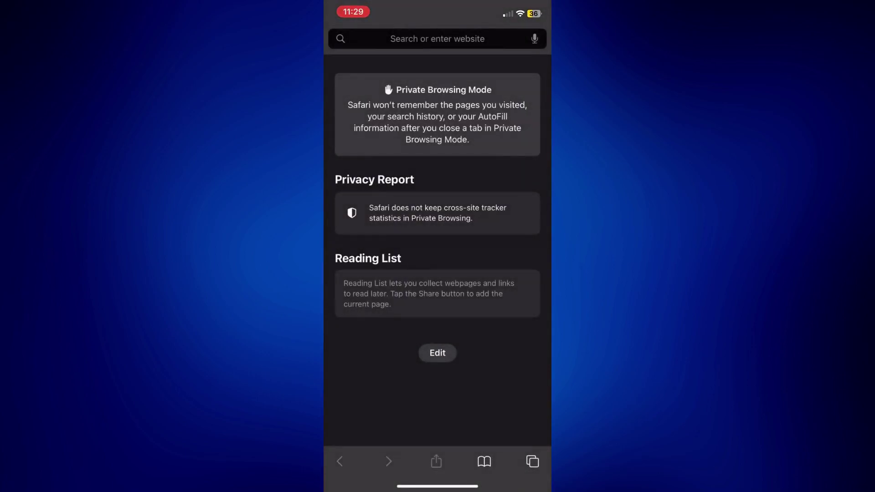
pyautogui.click(437, 39)
pyautogui.write('go')
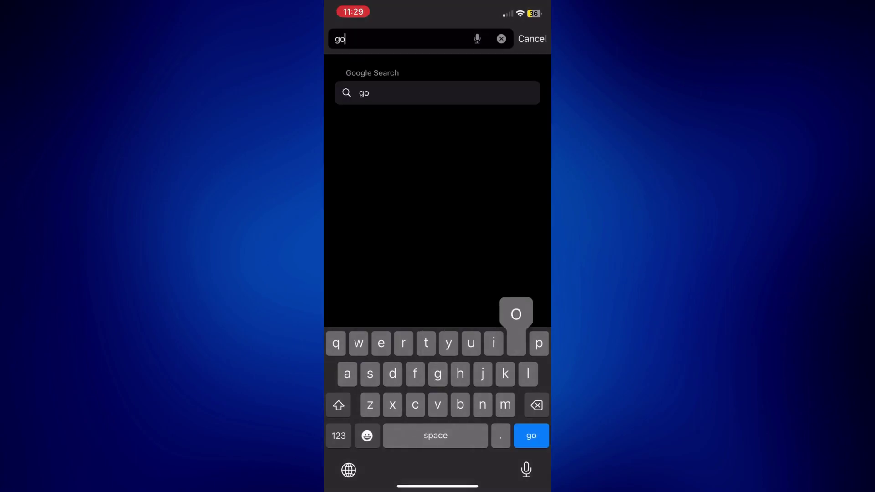
pyautogui.write('ogle.com')
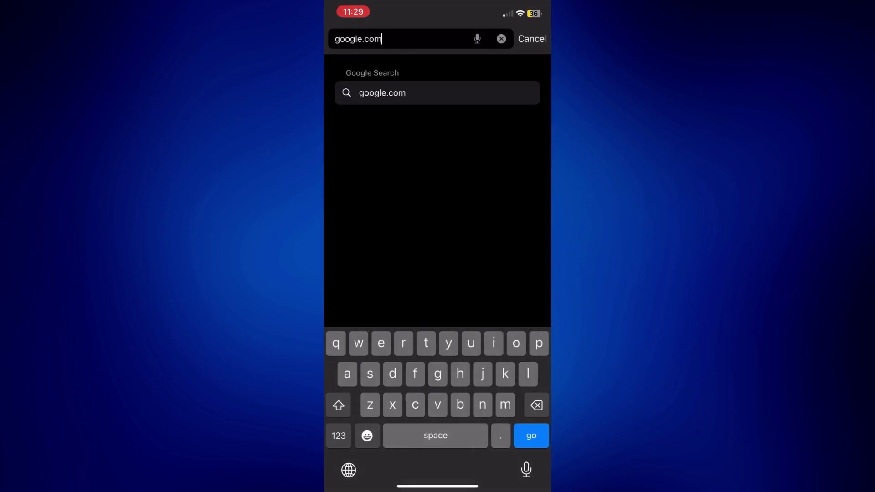
pyautogui.press('Return')
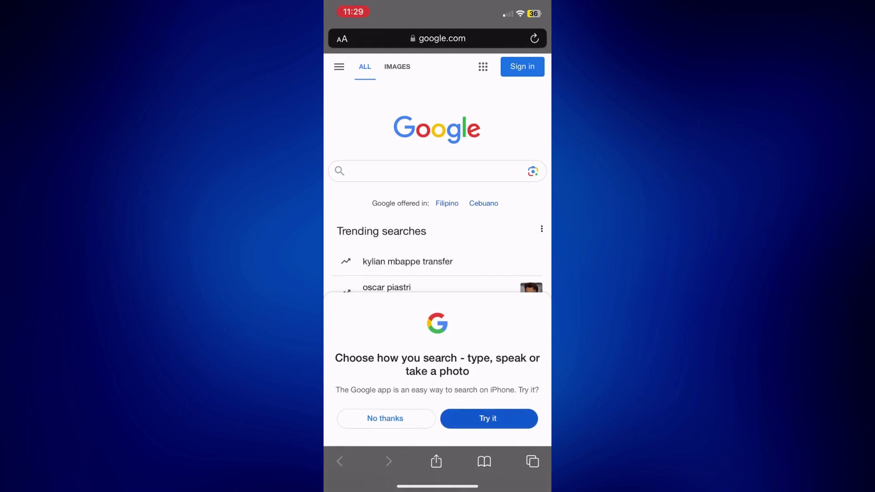
# Dismiss the Google app prompt and load the desktop version of Google
pyautogui.click(384, 417)
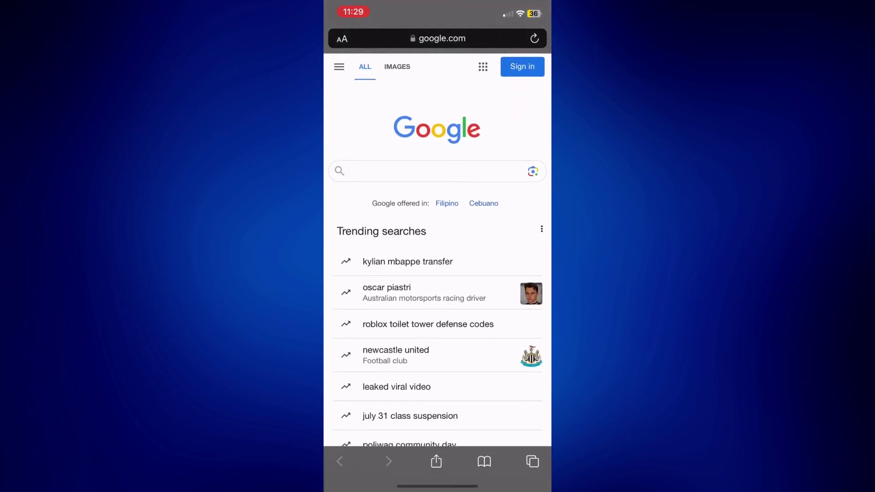
pyautogui.click(341, 39)
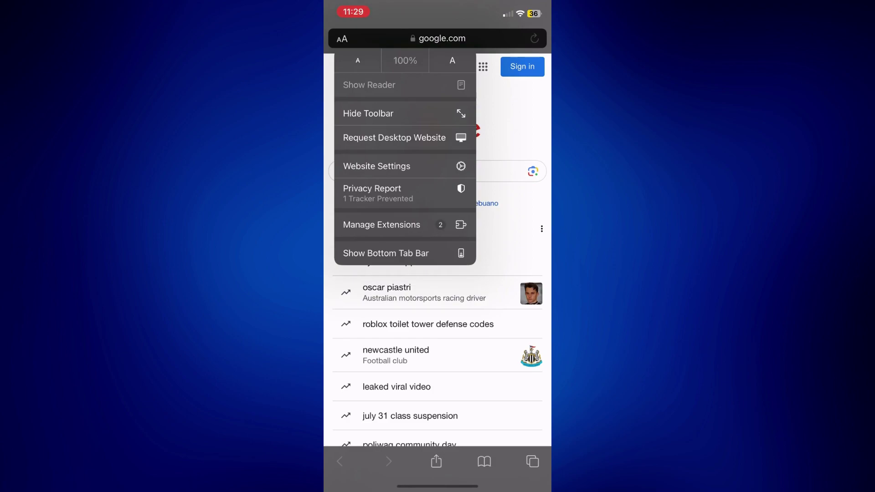
pyautogui.click(394, 137)
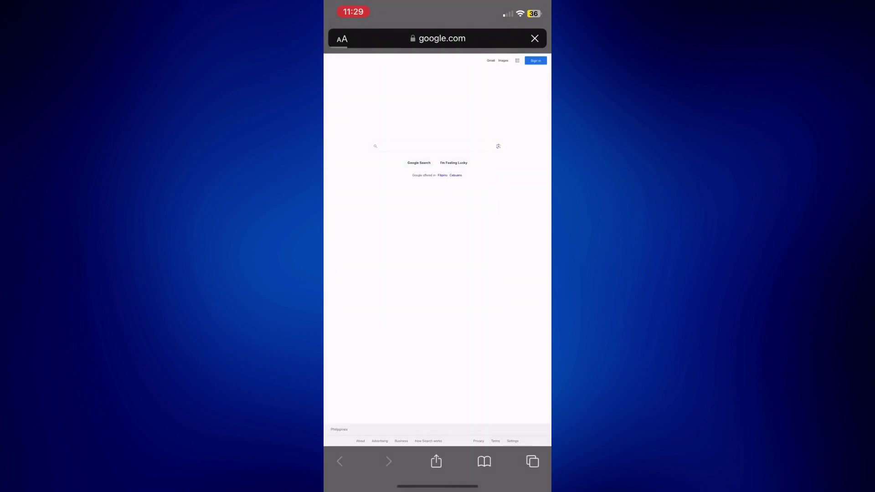
# Upload the Barbie poster from the photo library to Google Lens
pyautogui.click(498, 146)
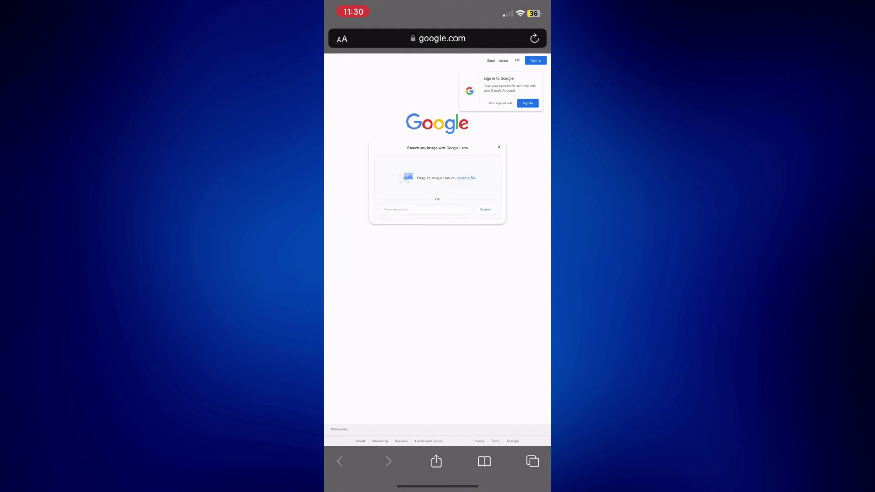
pyautogui.click(465, 178)
pyautogui.click(438, 214)
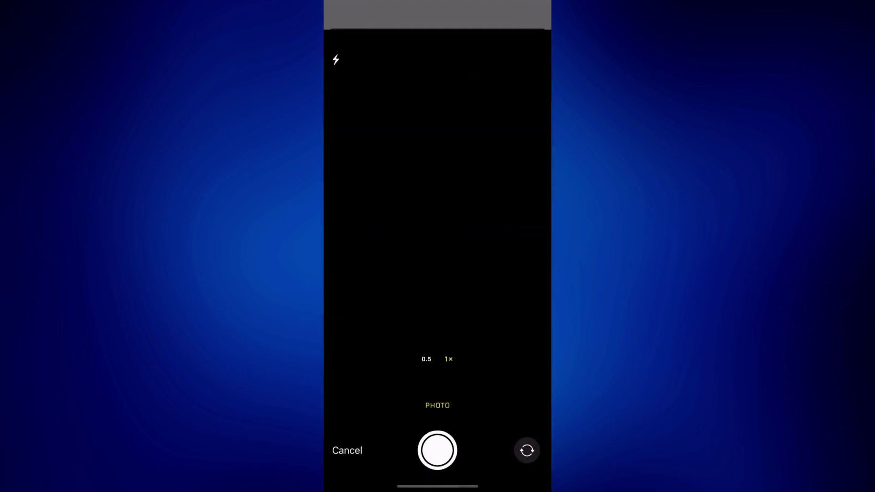
pyautogui.click(347, 420)
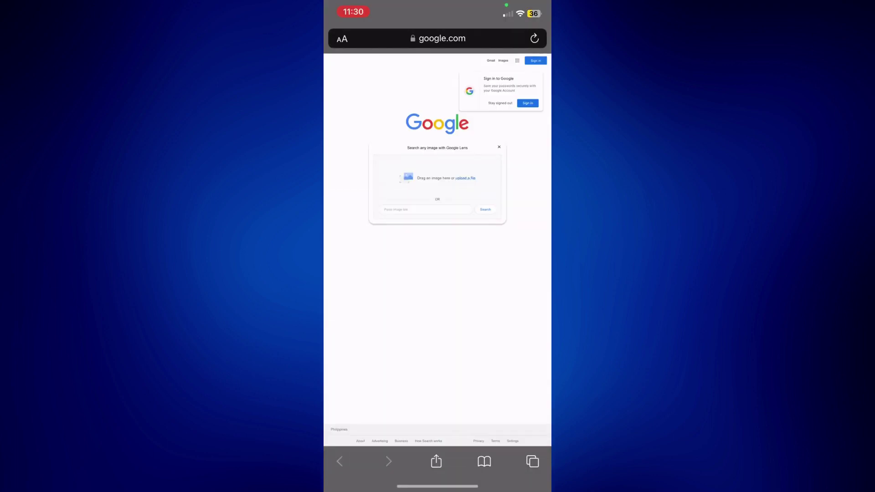
pyautogui.click(465, 178)
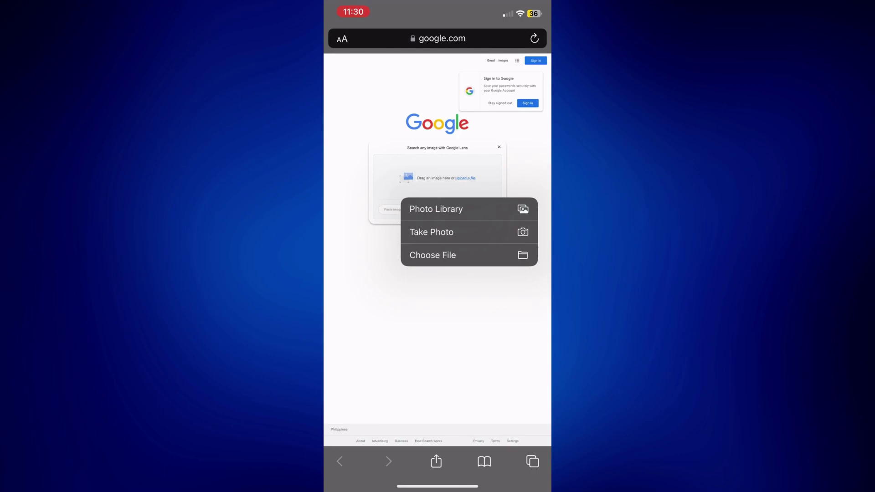
pyautogui.click(451, 209)
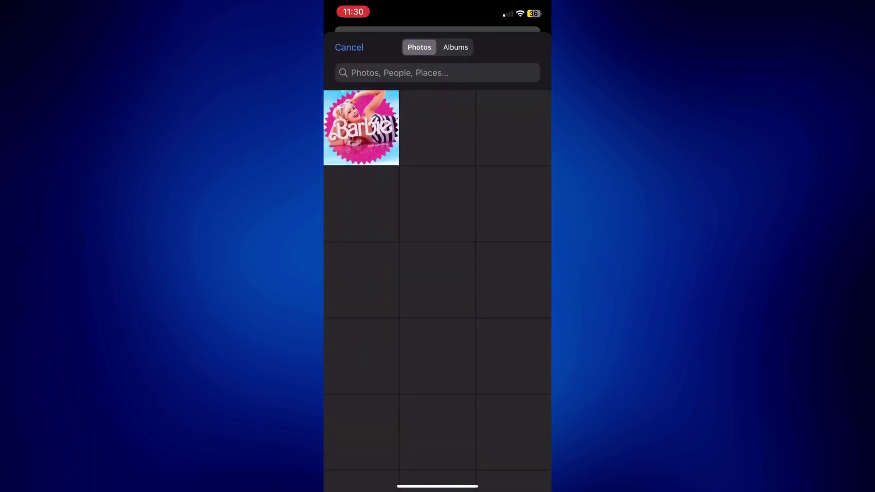
pyautogui.click(360, 128)
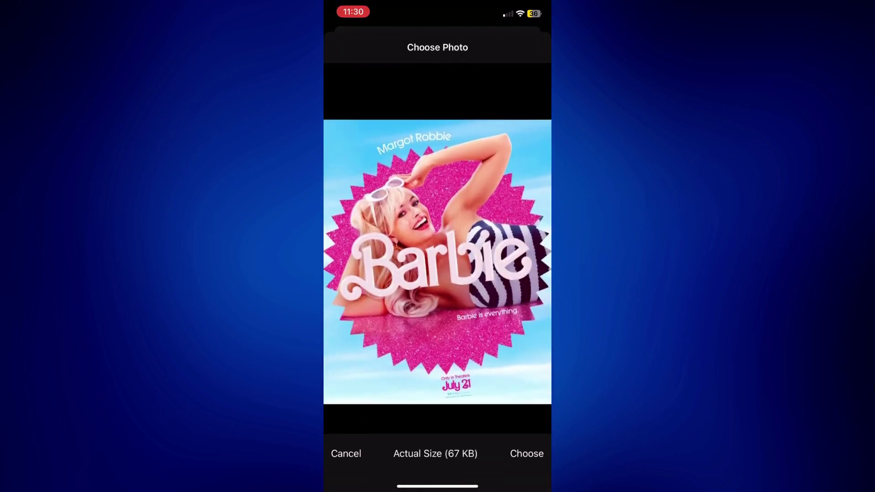
pyautogui.click(526, 453)
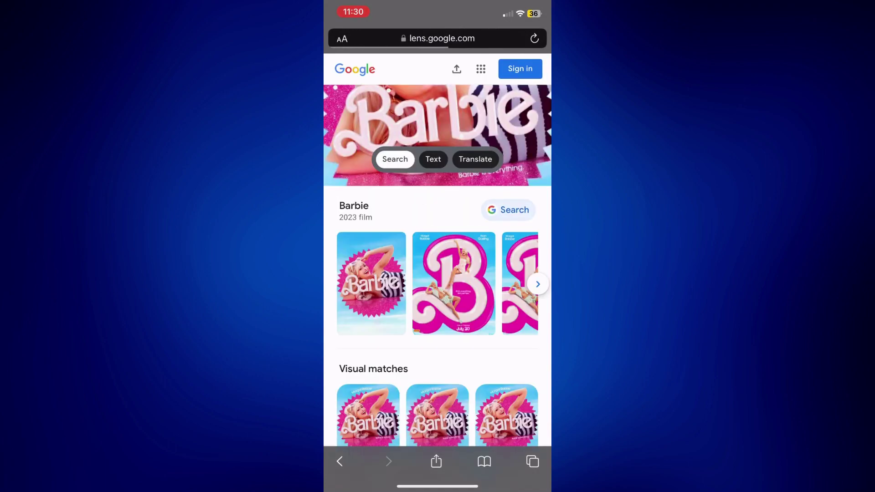
pyautogui.scroll(-3, 438, 307)
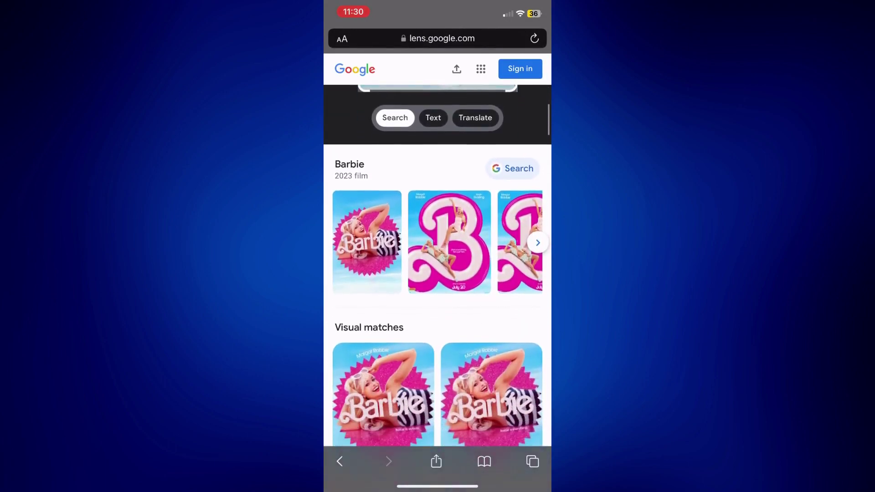
pyautogui.scroll(-3, 437, 308)
pyautogui.scroll(5, 438, 307)
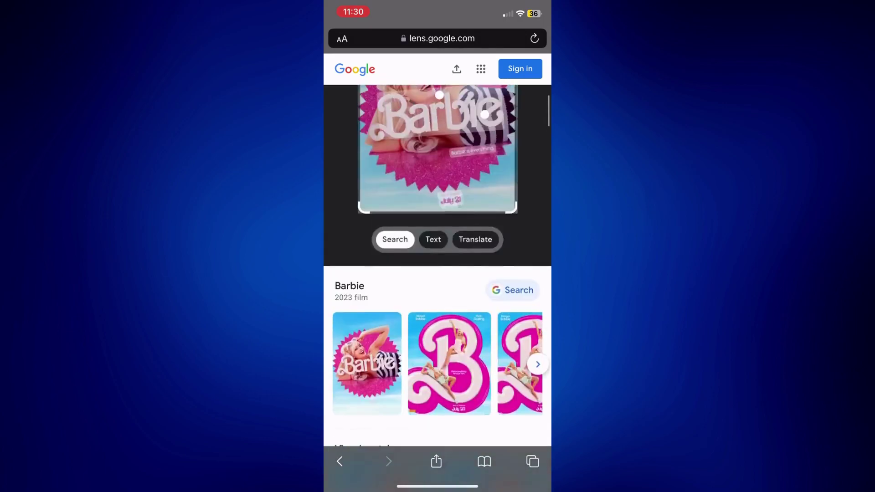
pyautogui.scroll(3, 438, 273)
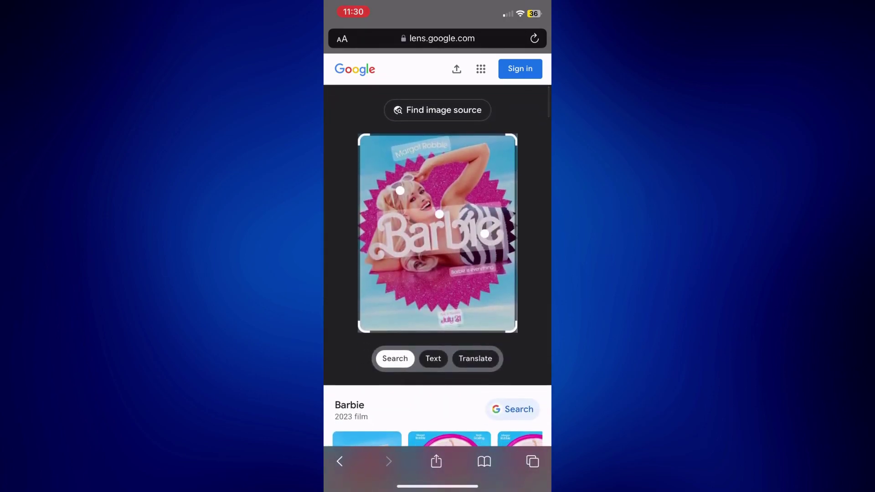
# Show Lens's Find image source list of websites hosting the Barbie poster
pyautogui.click(437, 109)
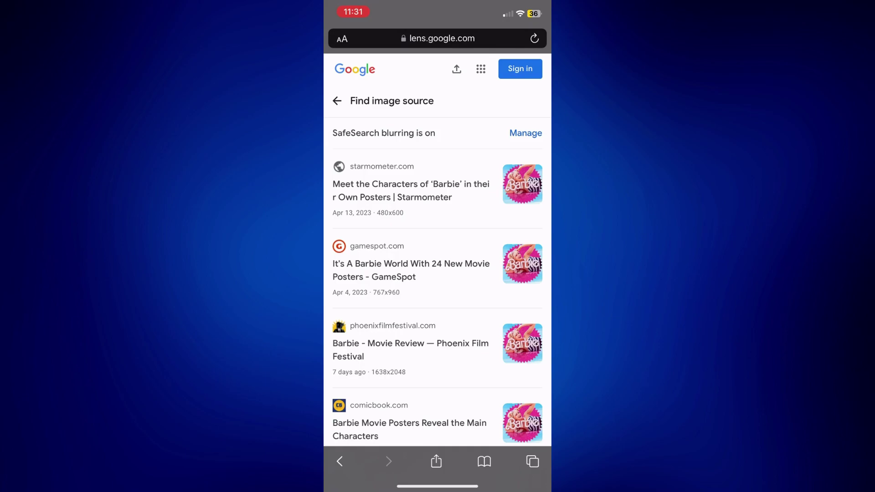
# Navigate Safari to bing.com
pyautogui.click(438, 38)
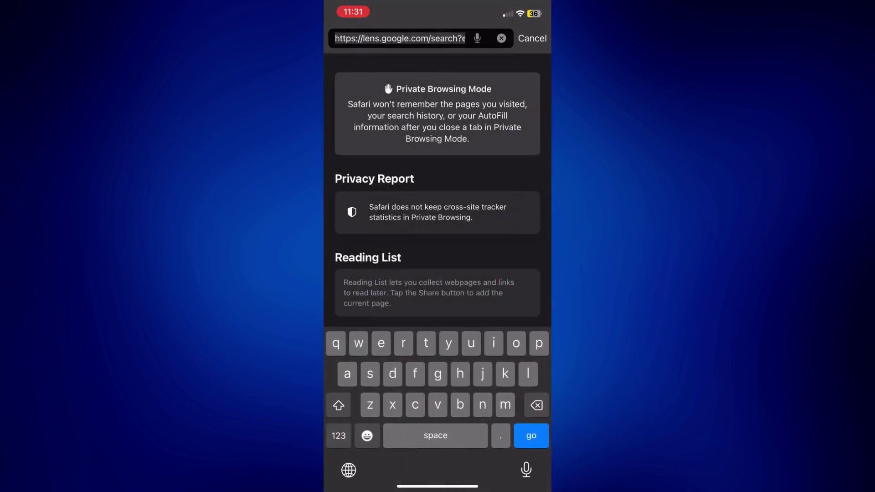
pyautogui.write('bing.com')
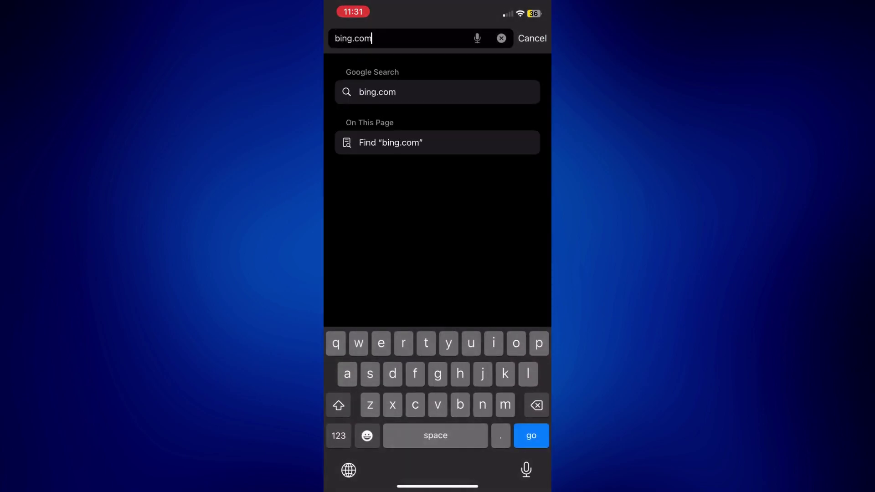
pyautogui.press('Return')
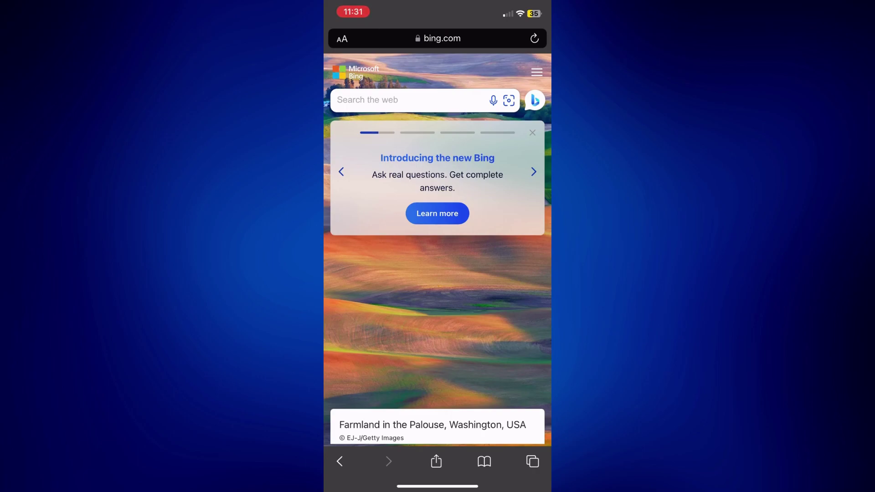
# Grant Bing Visual Search camera and motion access, then show its image source choices
pyautogui.click(509, 100)
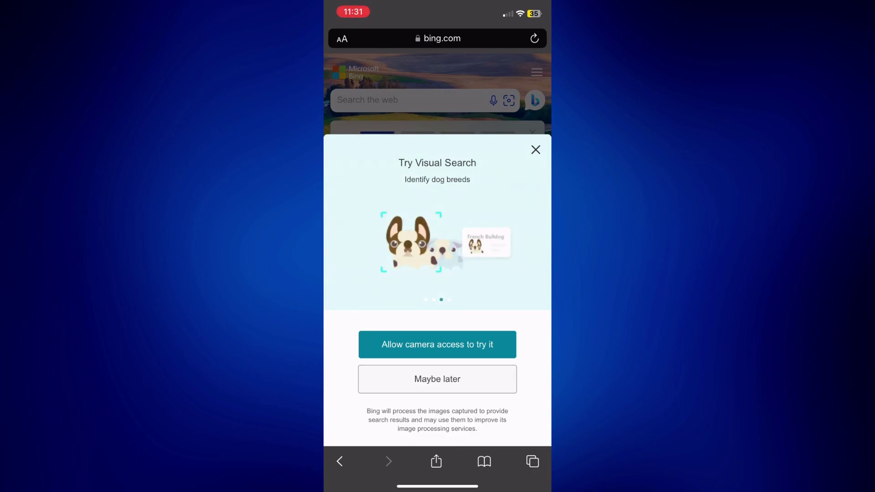
pyautogui.click(437, 343)
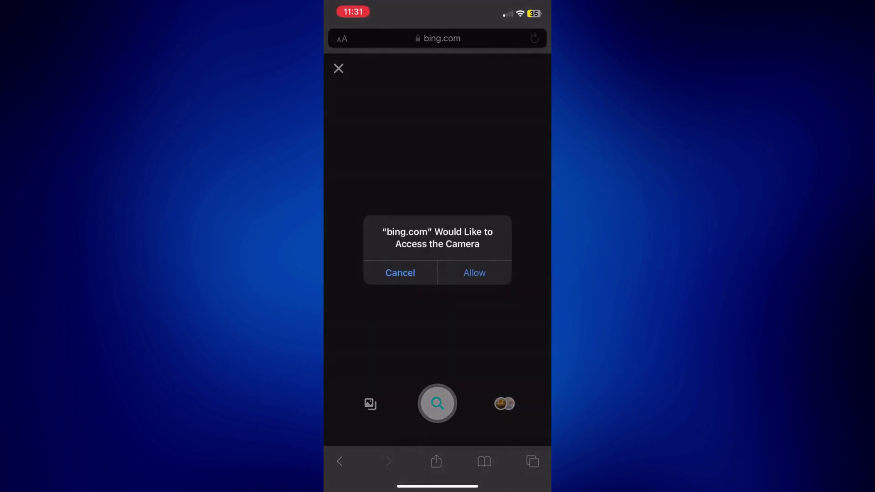
pyautogui.click(474, 273)
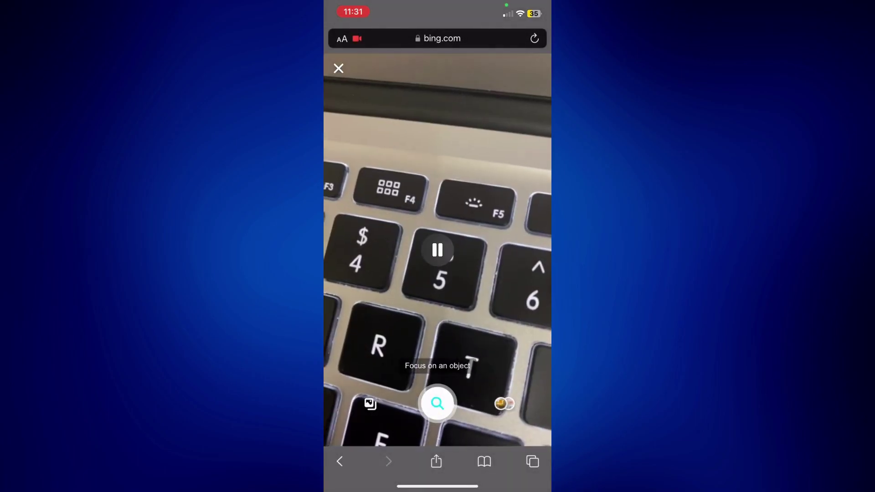
pyautogui.click(437, 277)
pyautogui.click(474, 281)
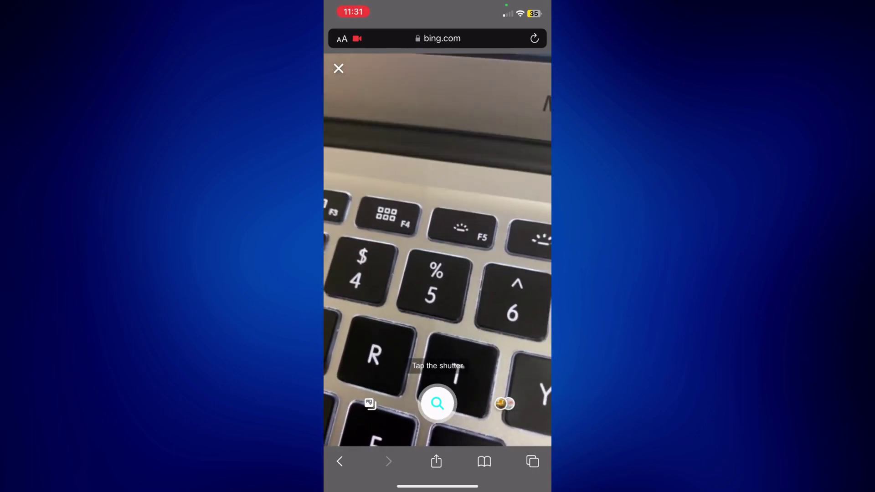
pyautogui.click(370, 404)
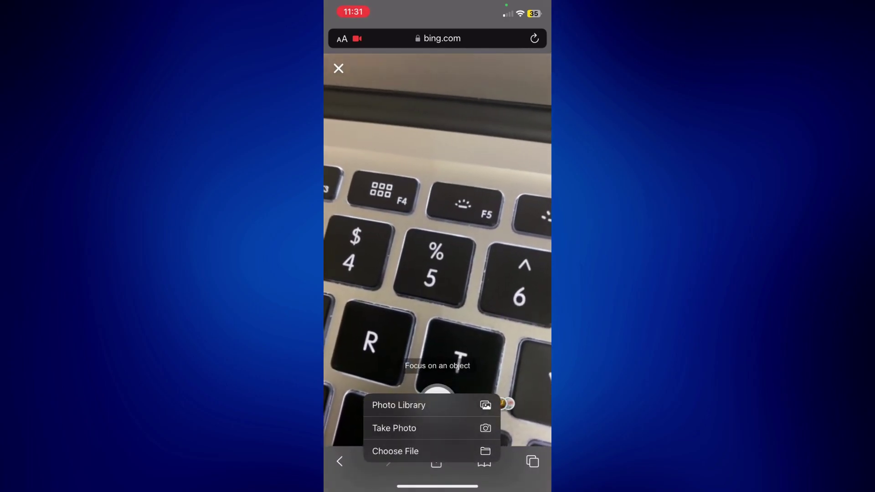
# Run Bing Visual Search on the Barbie poster chosen from the photo library
pyautogui.click(410, 405)
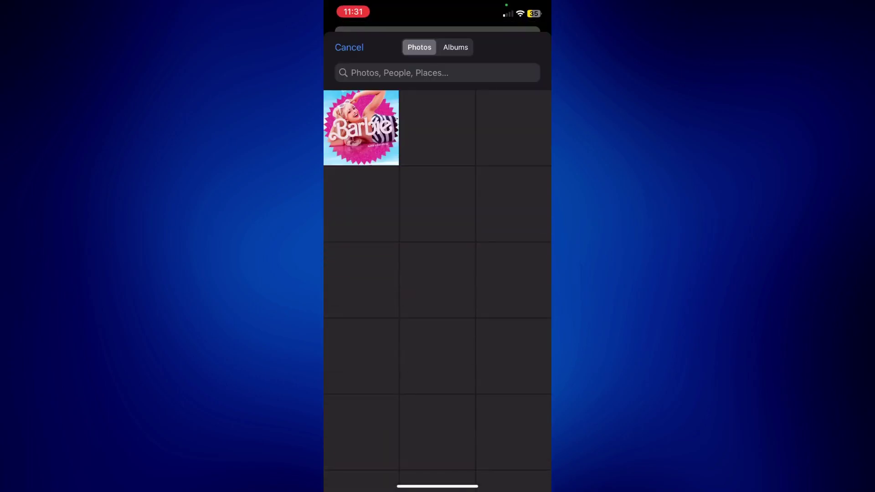
pyautogui.click(362, 128)
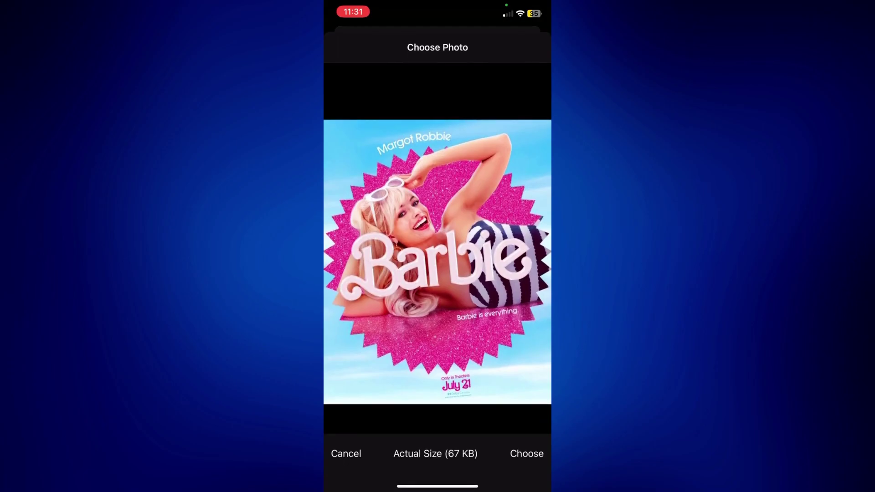
pyautogui.click(526, 453)
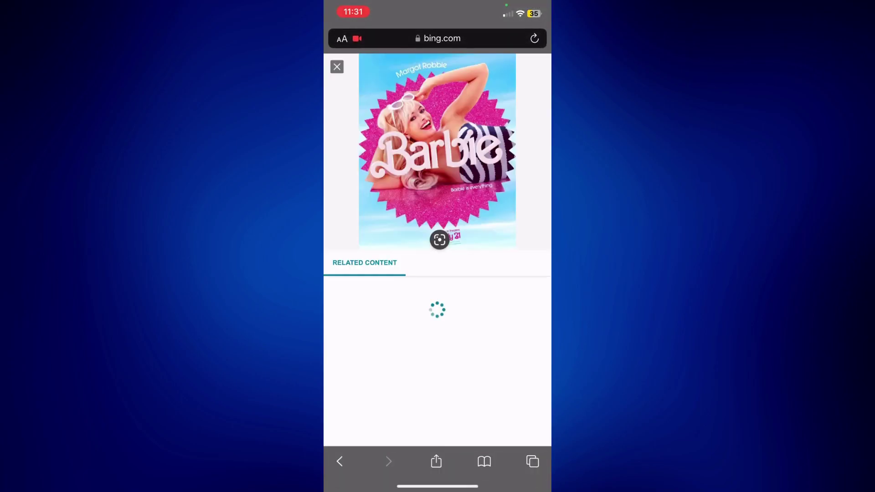
pyautogui.scroll(-6, 438, 273)
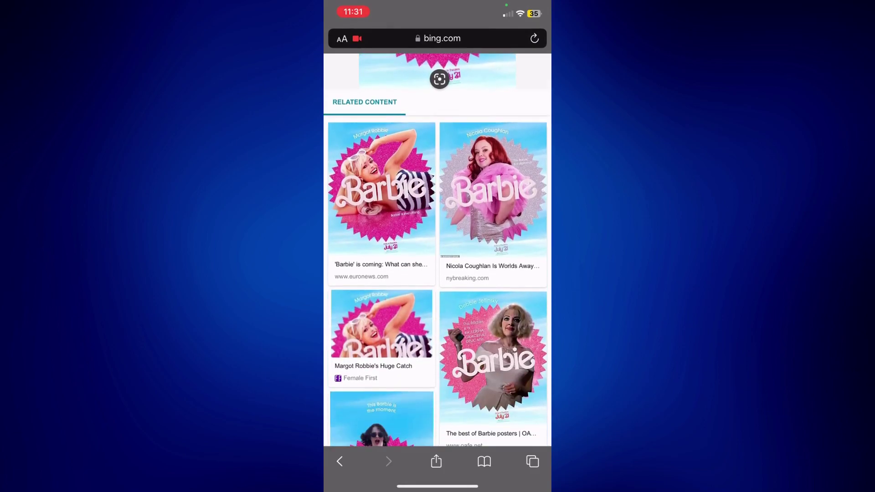
pyautogui.scroll(4, 437, 274)
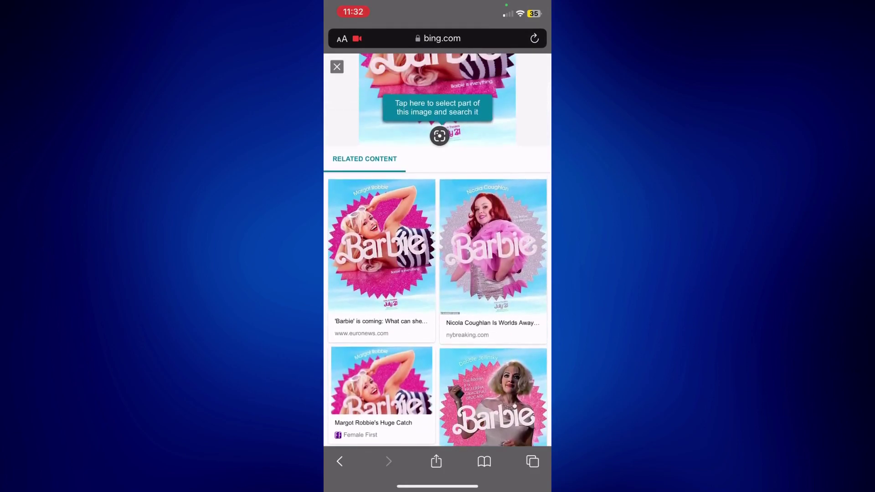
pyautogui.scroll(4, 438, 274)
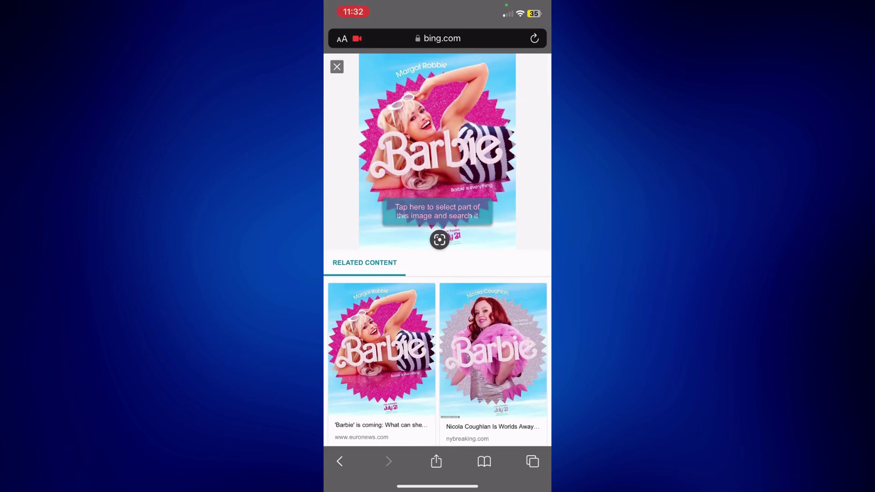